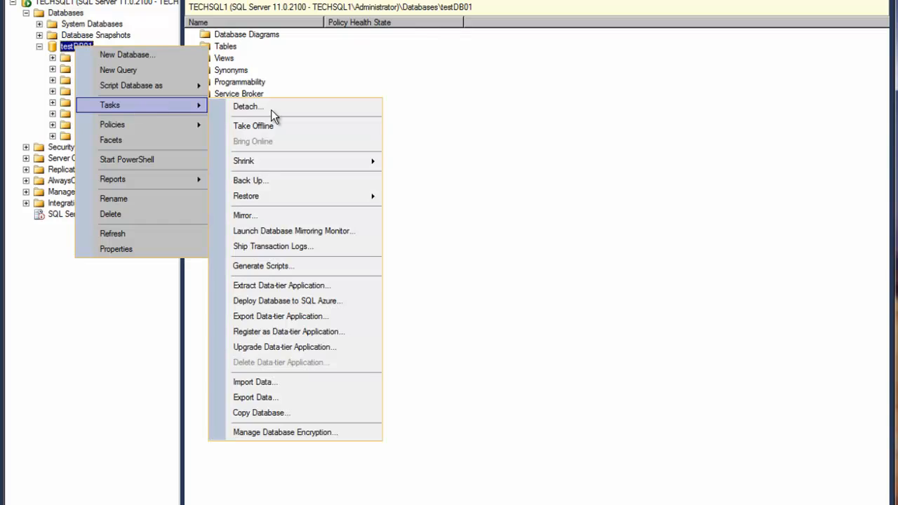
Open the Back Up Database dialog for testDB01 and choose Full as the backup type
left_click(267, 182)
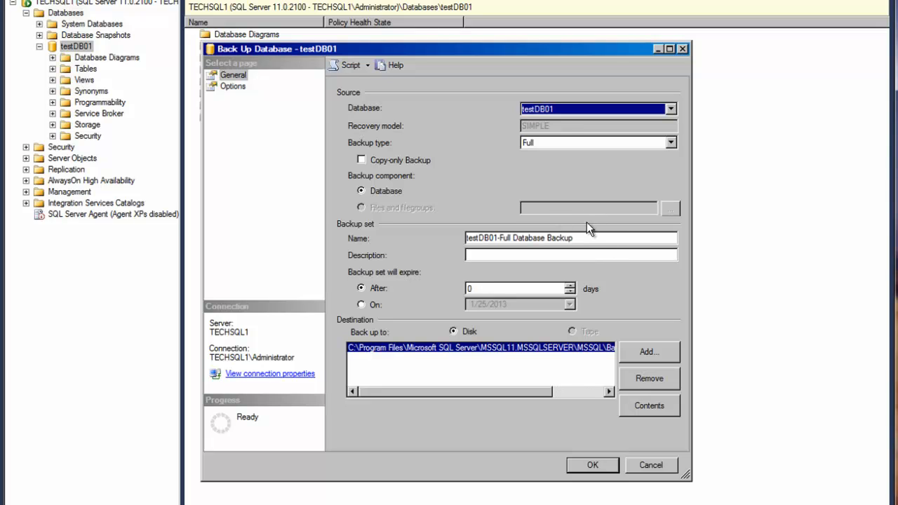
left_click(598, 108)
left_click(598, 108)
left_click(574, 145)
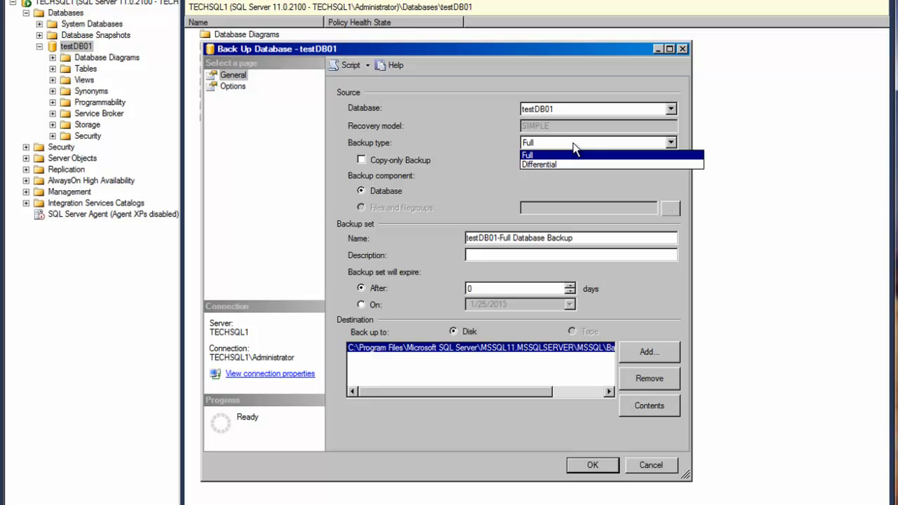
left_click(573, 149)
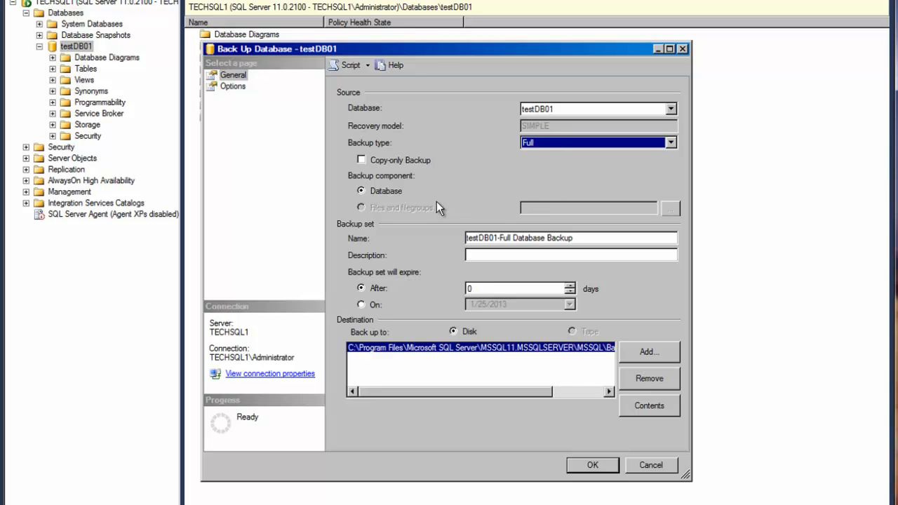
Name the backup set TestDB01-full-backup and give it the description "db full backup"
left_click(582, 240)
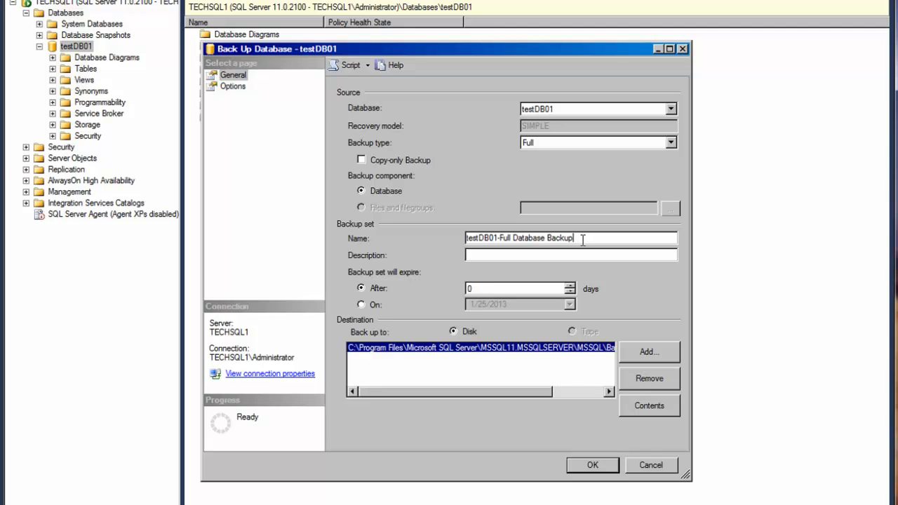
left_click_drag(582, 239, 424, 240)
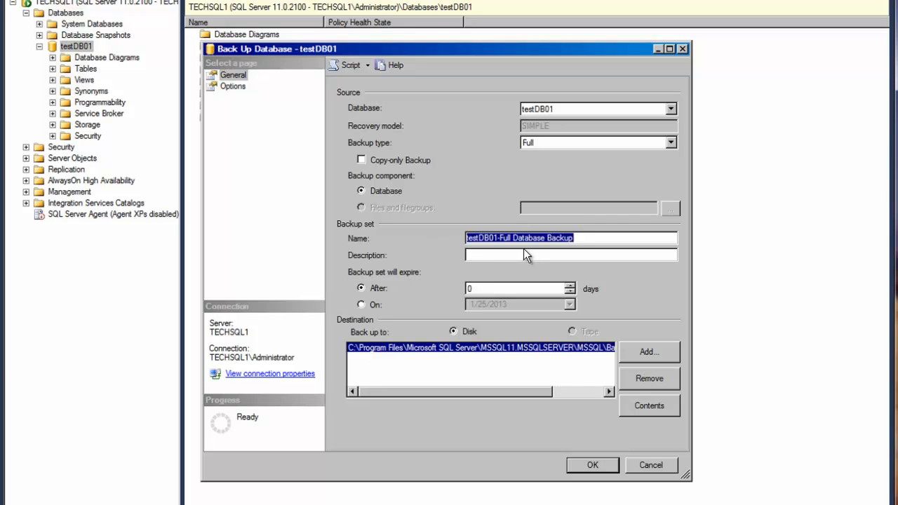
type("TestD")
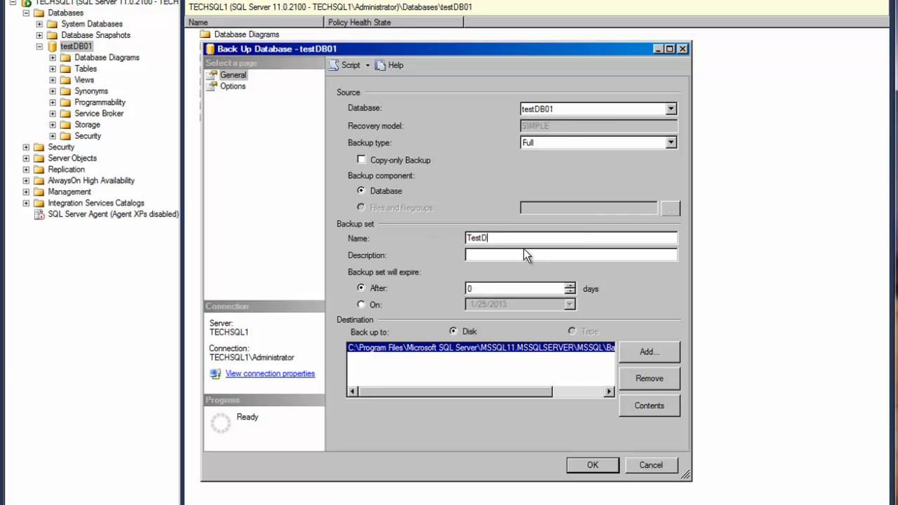
type("B0")
type("1-full-backup")
key("Tab")
type("db fullbackup")
key("BackSpace")
Check the full path of the disk destination, run the testDB01 backup and dismiss the completion message
left_click_drag(527, 394, 602, 394)
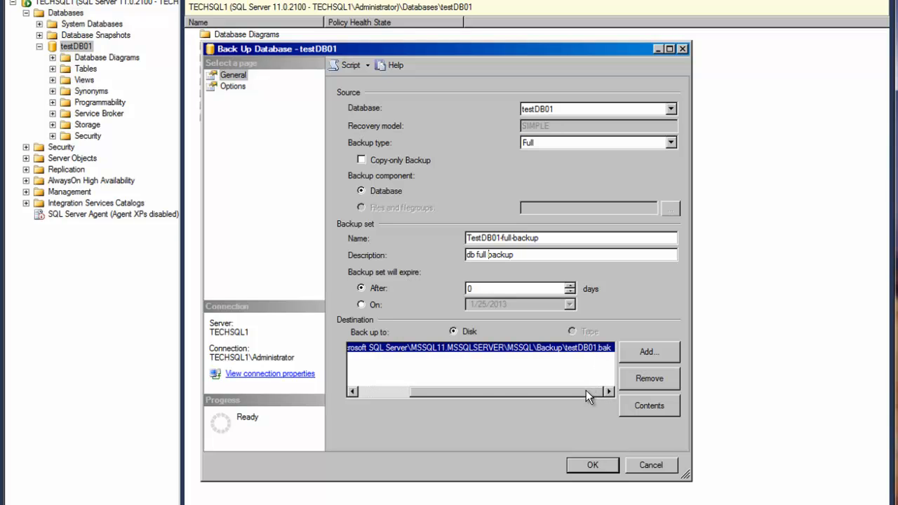
left_click_drag(585, 390, 452, 391)
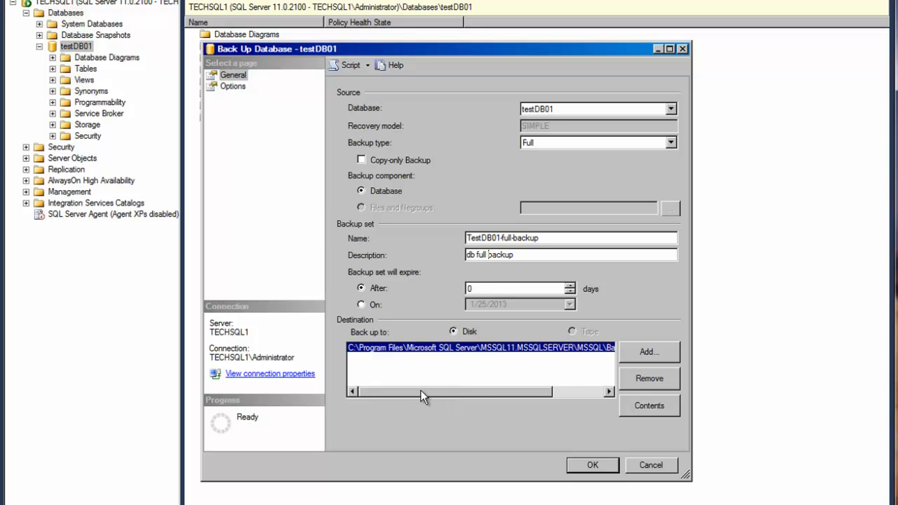
left_click(592, 465)
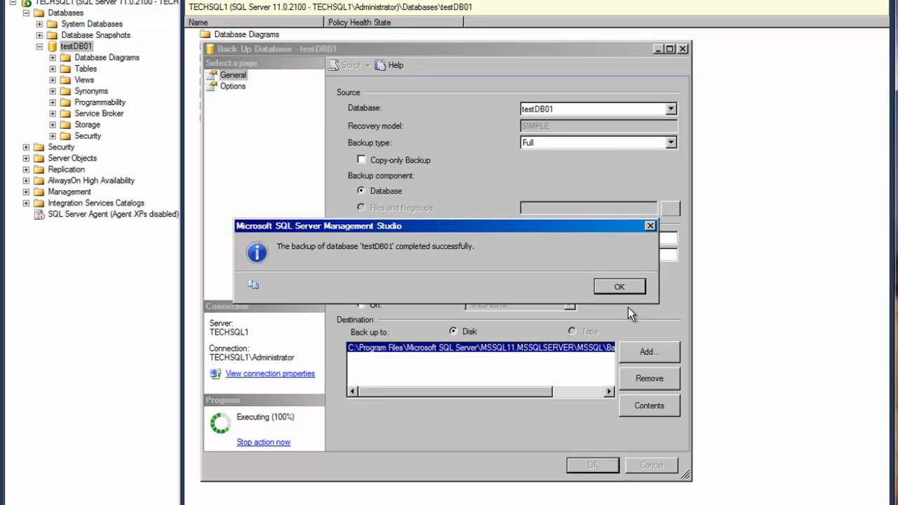
left_click(621, 286)
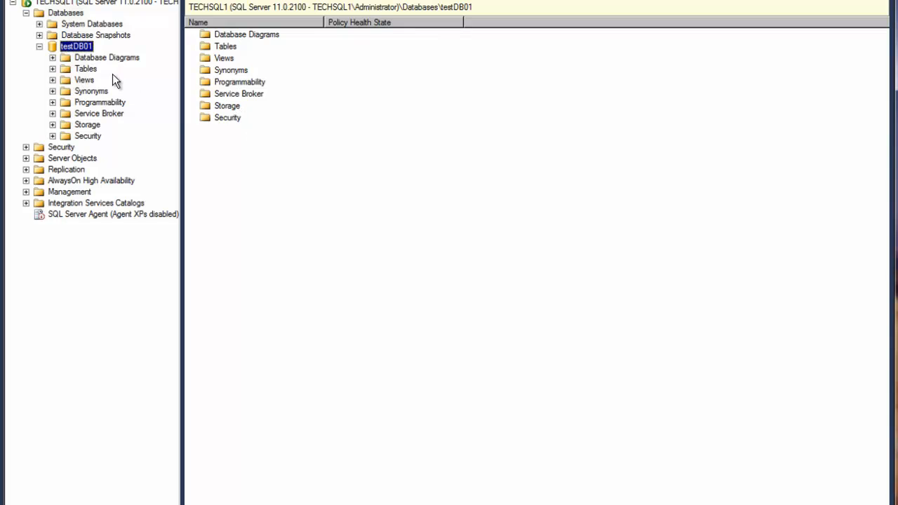
Open the Restore Database dialog for testDB01 and check which databases are offered as the restore source
right_click(81, 52)
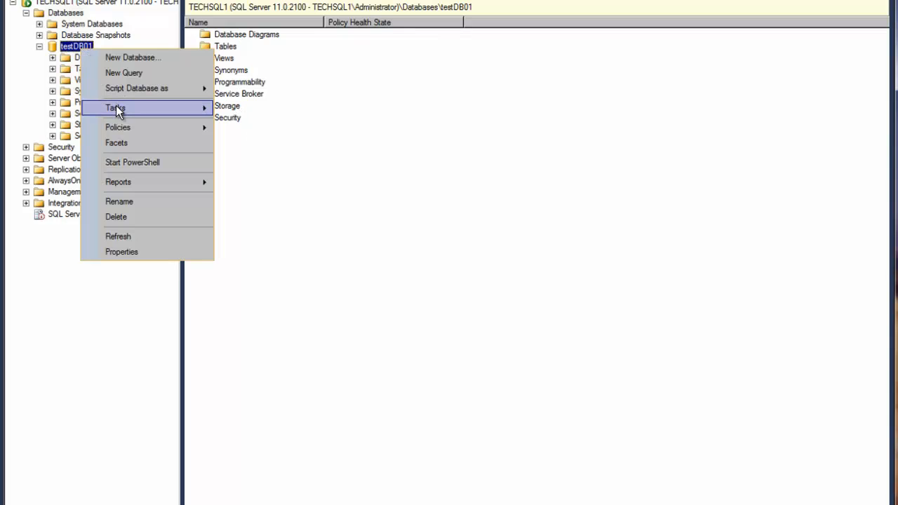
mouse_move(116, 105)
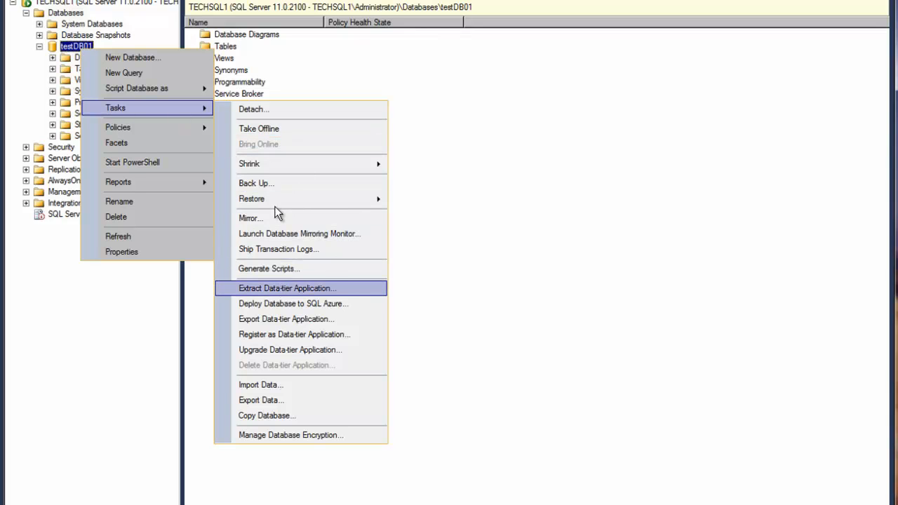
mouse_move(277, 201)
left_click(455, 203)
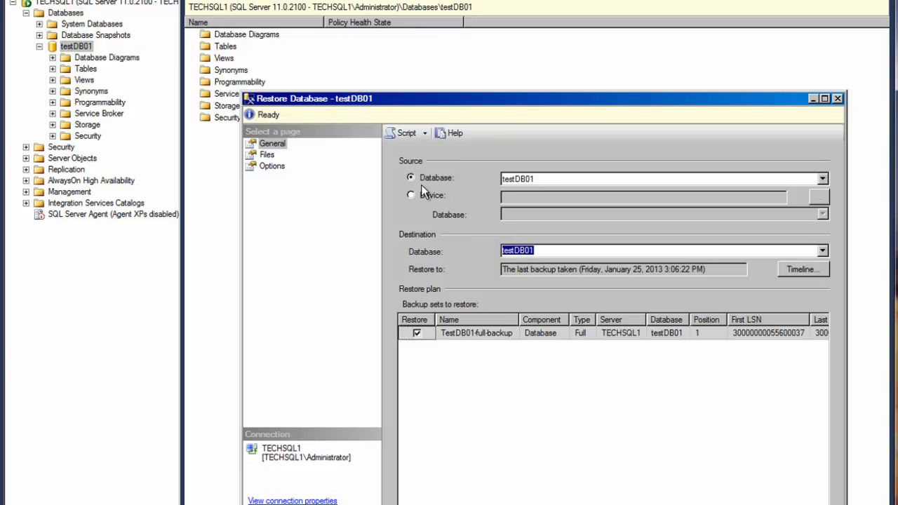
left_click(548, 182)
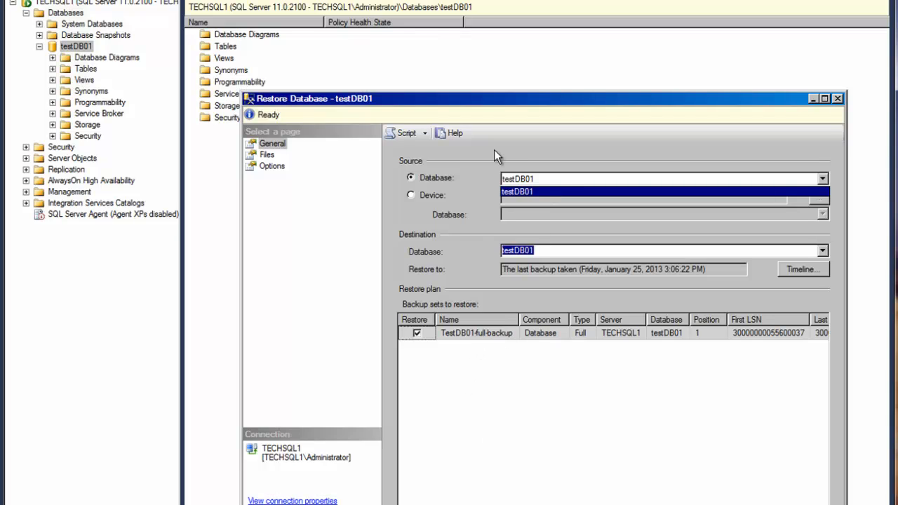
left_click(529, 179)
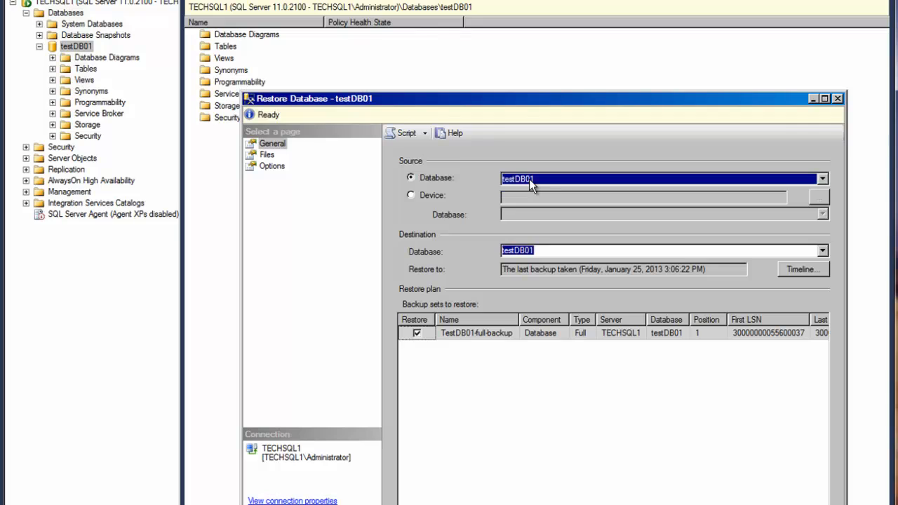
Set the restore source to a device, using the backup file testDB01.bak from the server's Backup folder
left_click(414, 195)
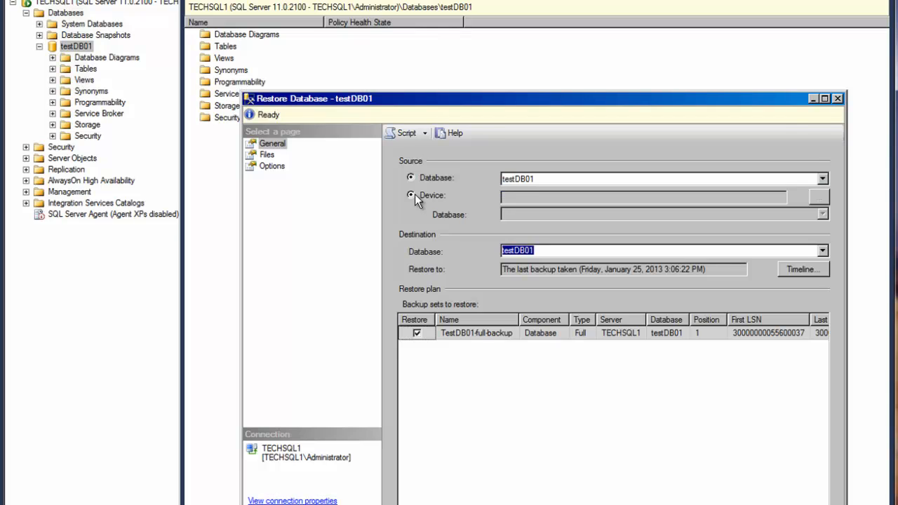
left_click(819, 198)
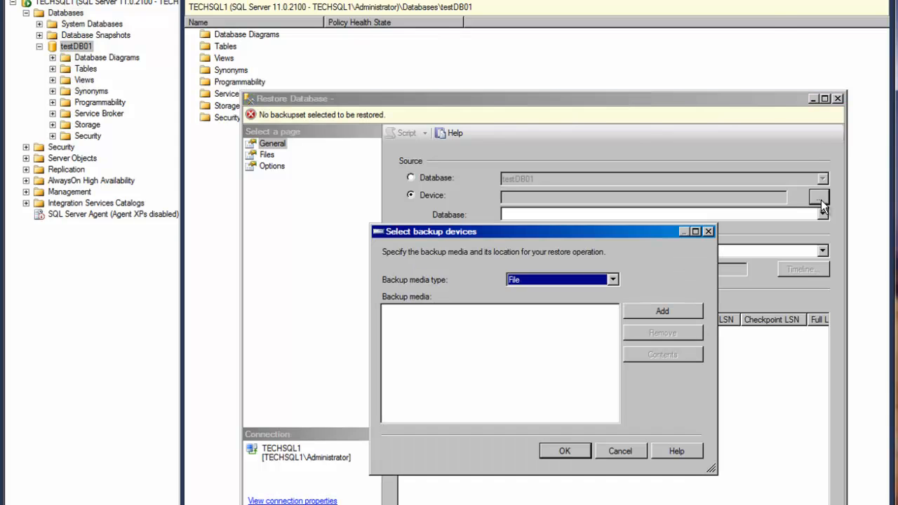
left_click(664, 310)
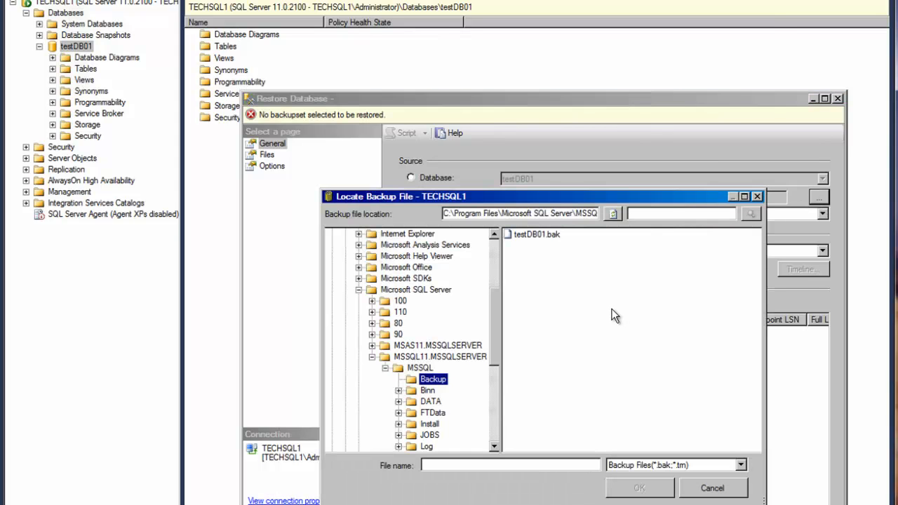
double_click(539, 236)
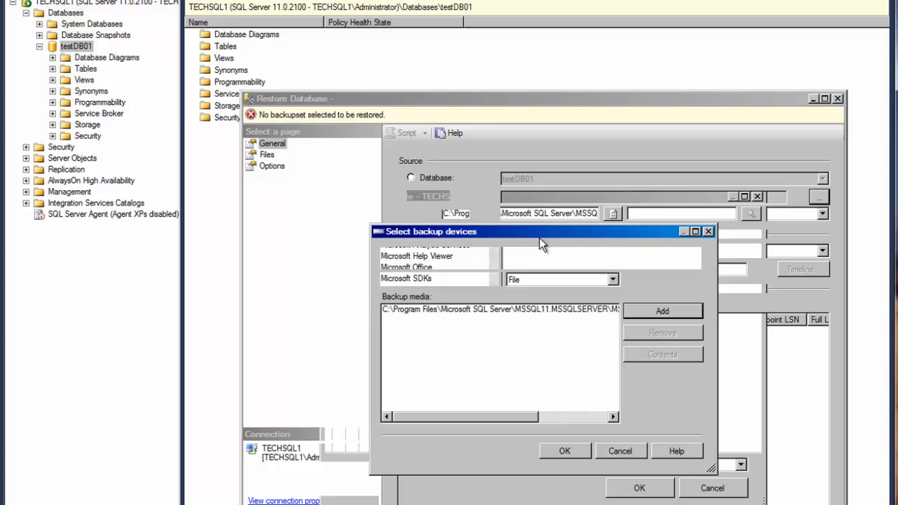
left_click(566, 451)
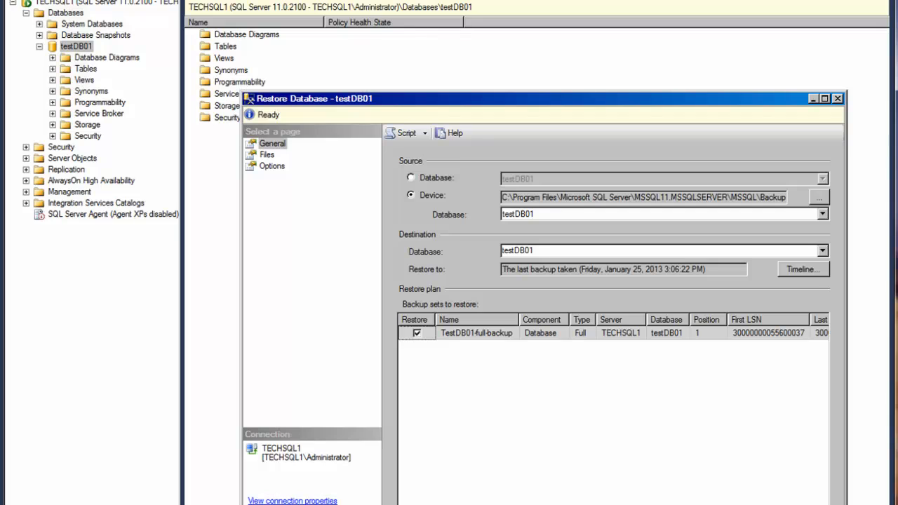
Examine the file relocation settings with their full data and log folder paths, leaving relocation turned off
left_click(267, 155)
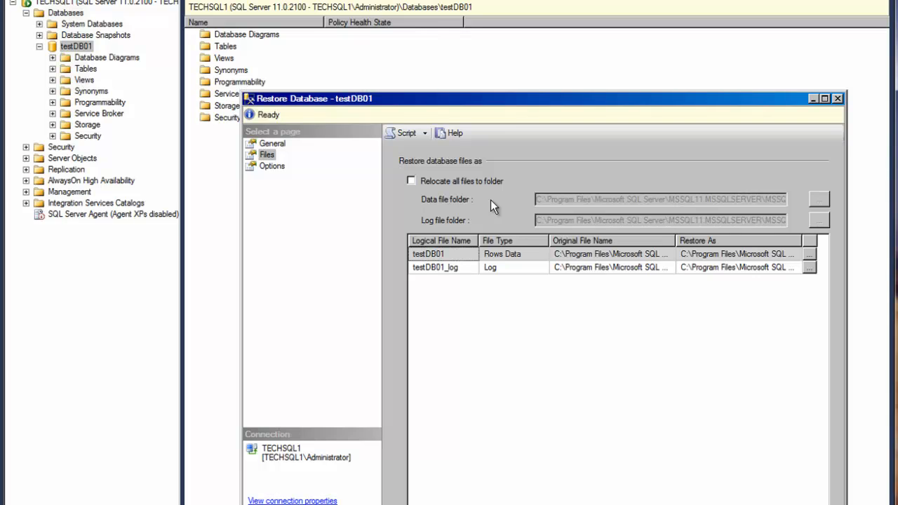
left_click(441, 183)
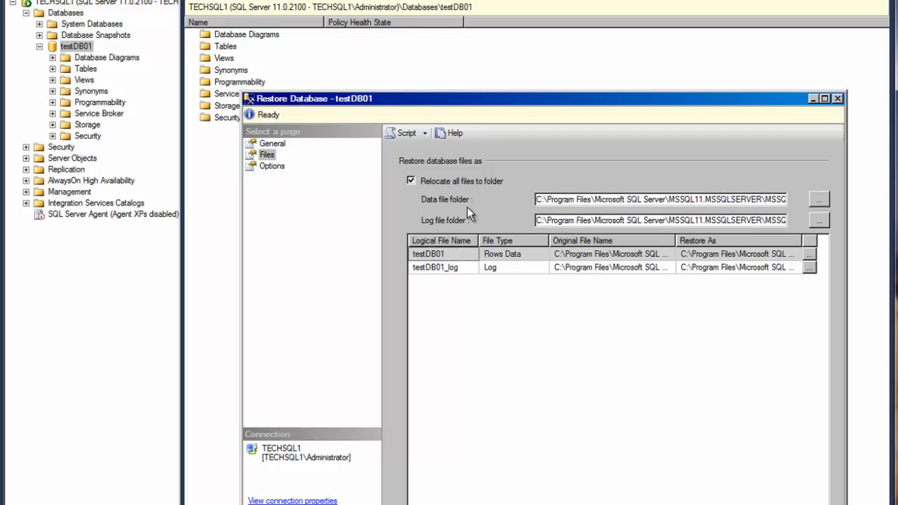
left_click(587, 200)
key("End")
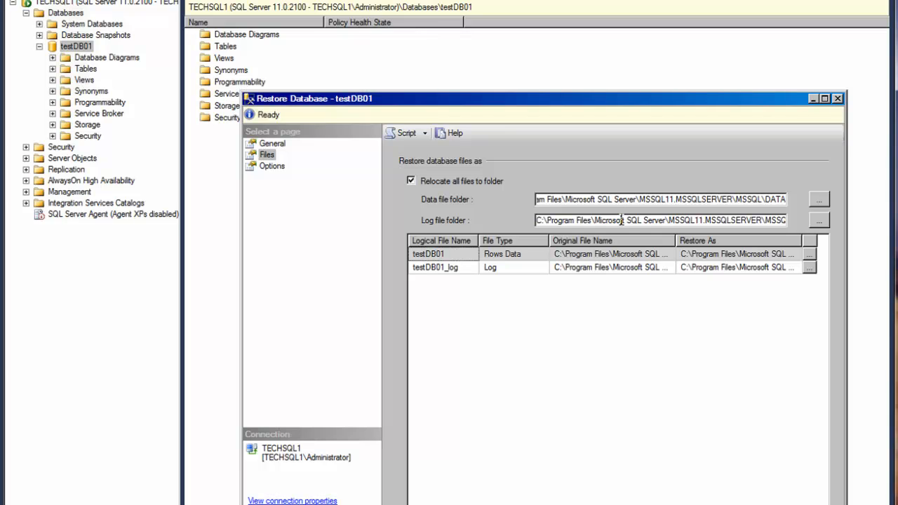
key("End")
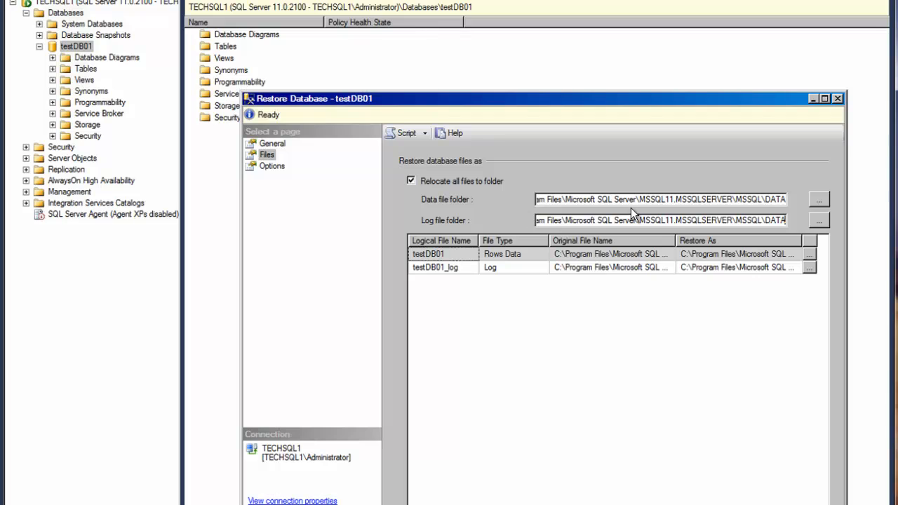
left_click(443, 182)
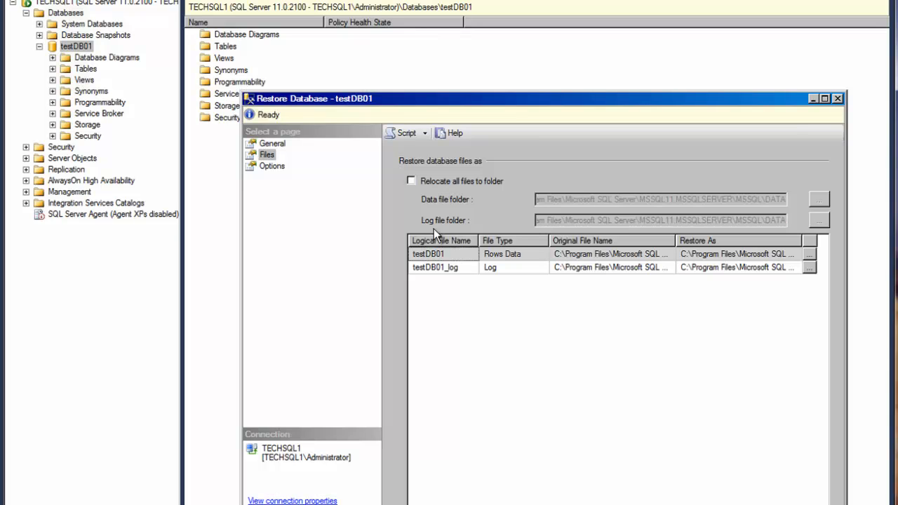
Restore testDB01 by overwriting the existing database (WITH REPLACE), with the recovery state RESTORE WITH RECOVERY
left_click(275, 167)
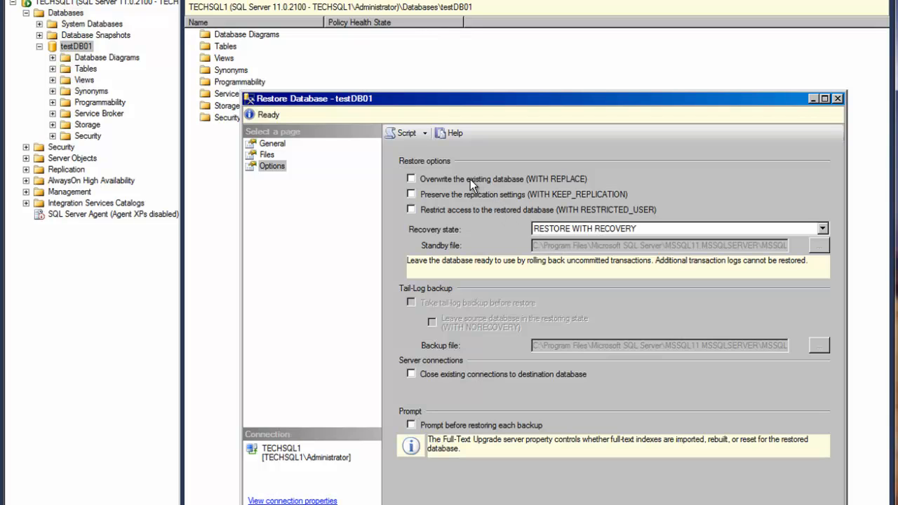
left_click(470, 179)
left_click(821, 229)
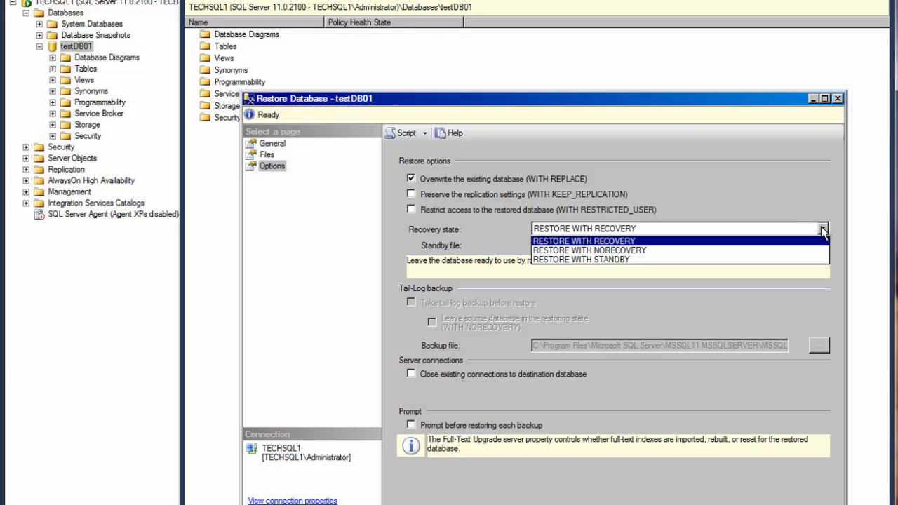
left_click(822, 232)
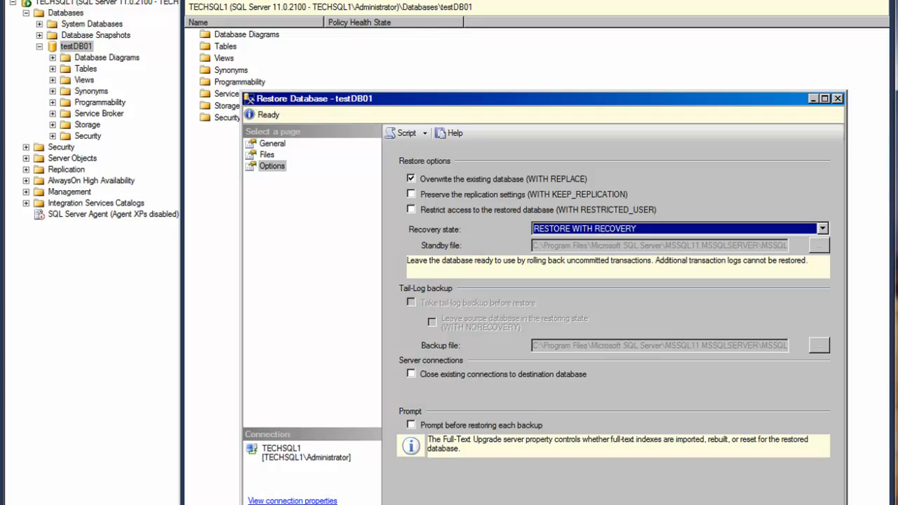
key("Return")
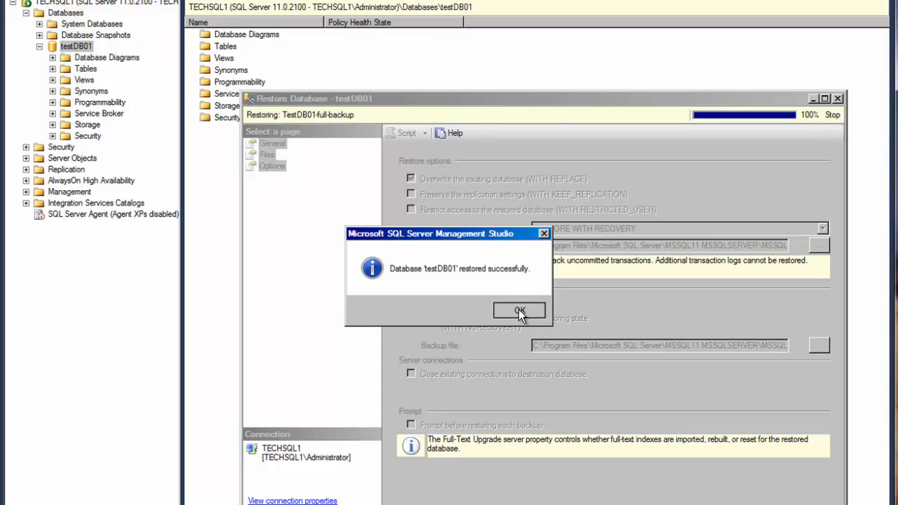
left_click(518, 309)
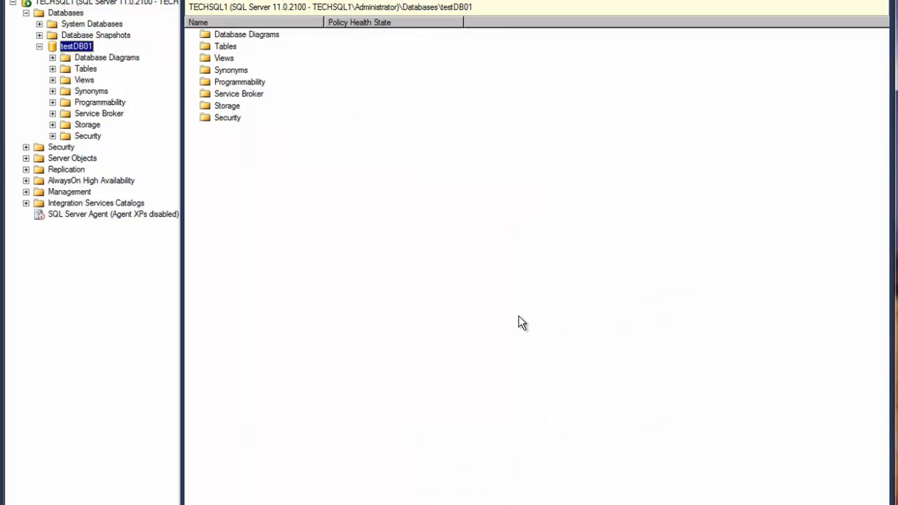